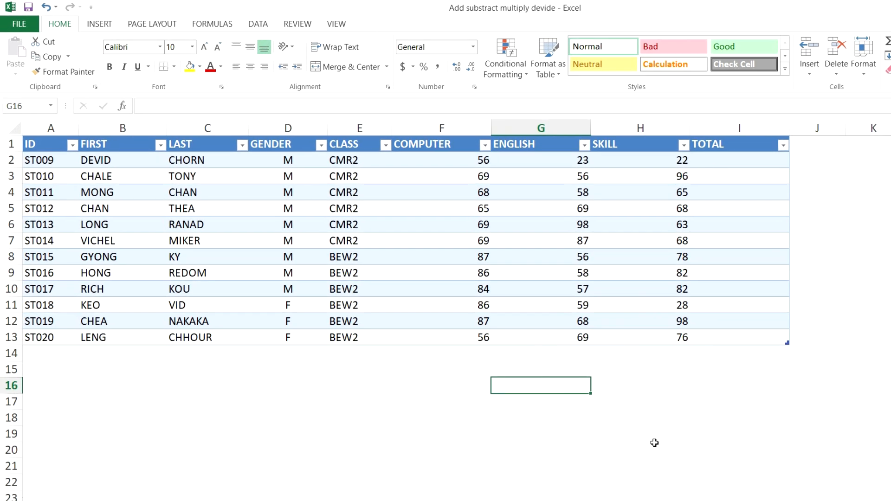
Enter a formula in I2 of the TOTAL column that adds the row's COMPUTER, ENGLISH and SKILL scores.
{"action": "left_click_drag", "start_coordinate": [773, 163], "coordinate": [748, 331]}
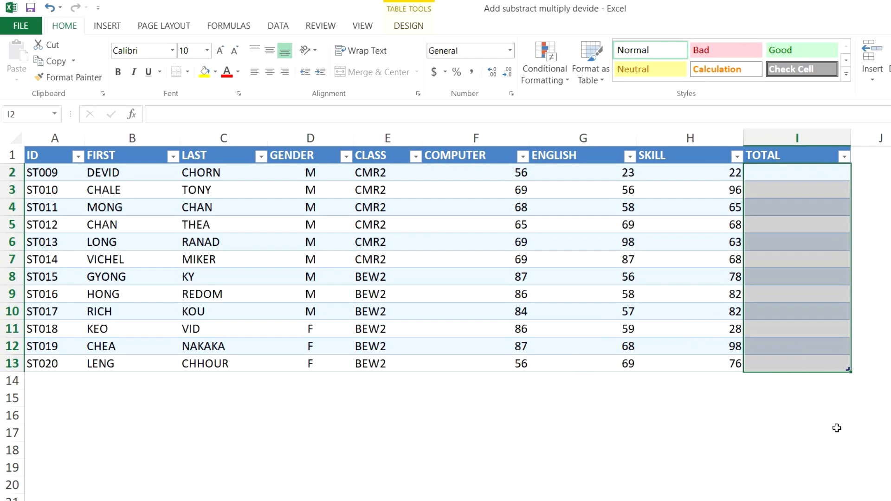
{"action": "left_click", "coordinate": [836, 176]}
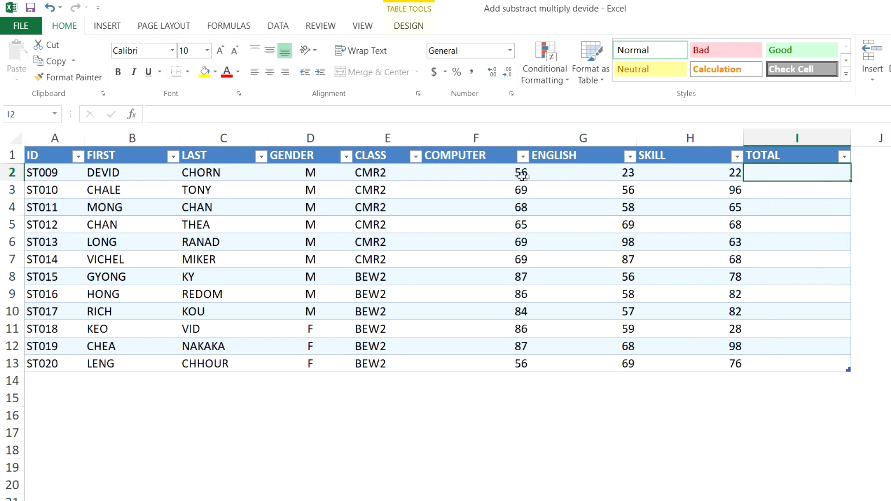
{"action": "left_click_drag", "start_coordinate": [506, 175], "coordinate": [673, 175]}
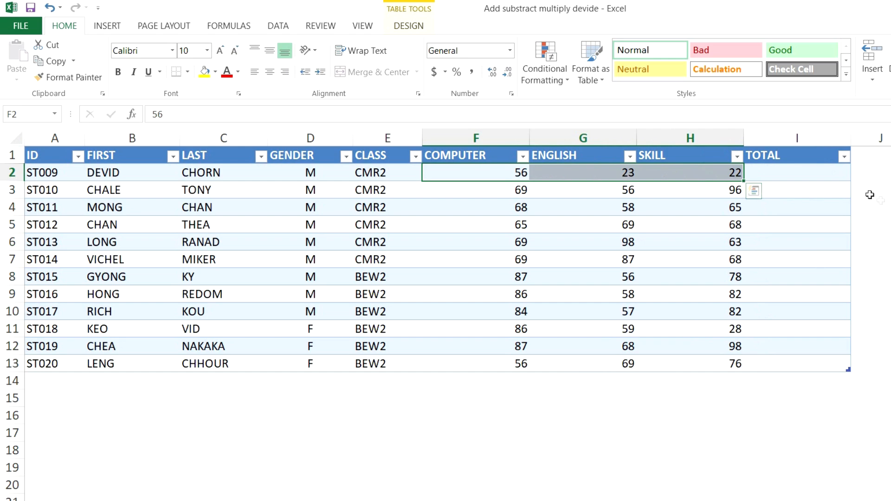
{"action": "left_click", "coordinate": [816, 168]}
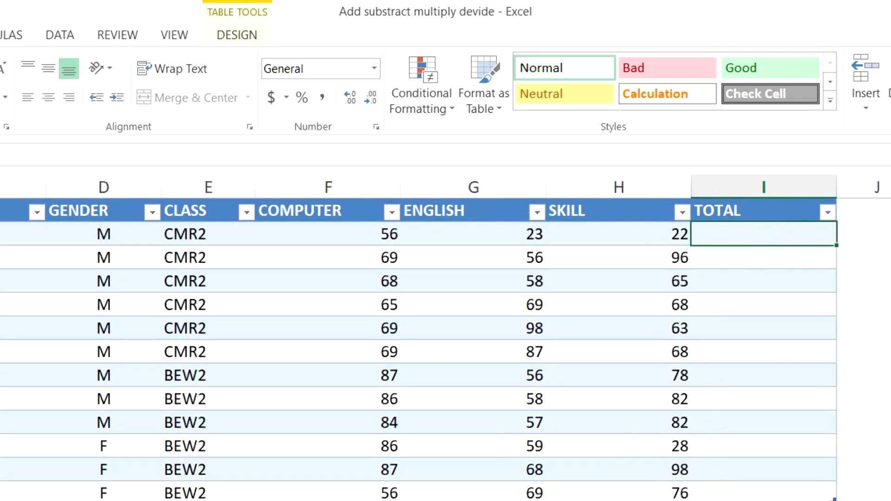
{"action": "type", "text": "="}
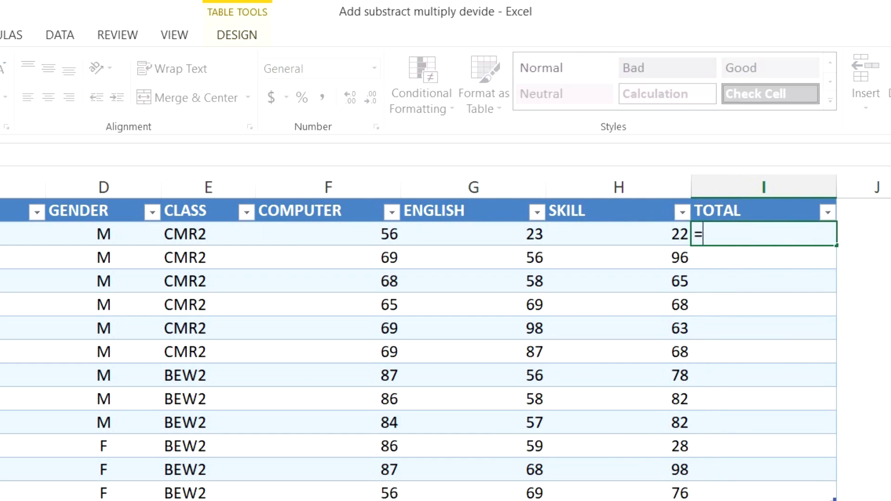
{"action": "left_click", "coordinate": [374, 234]}
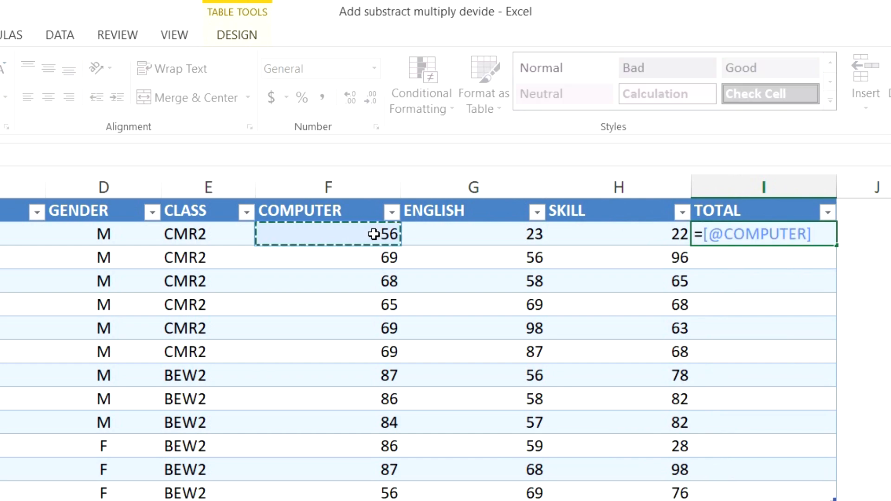
{"action": "type", "text": "+"}
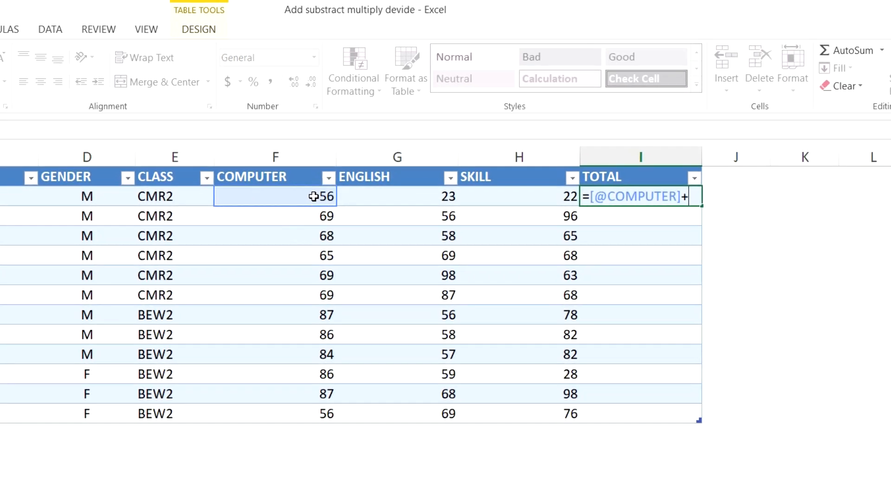
{"action": "left_click", "coordinate": [391, 196]}
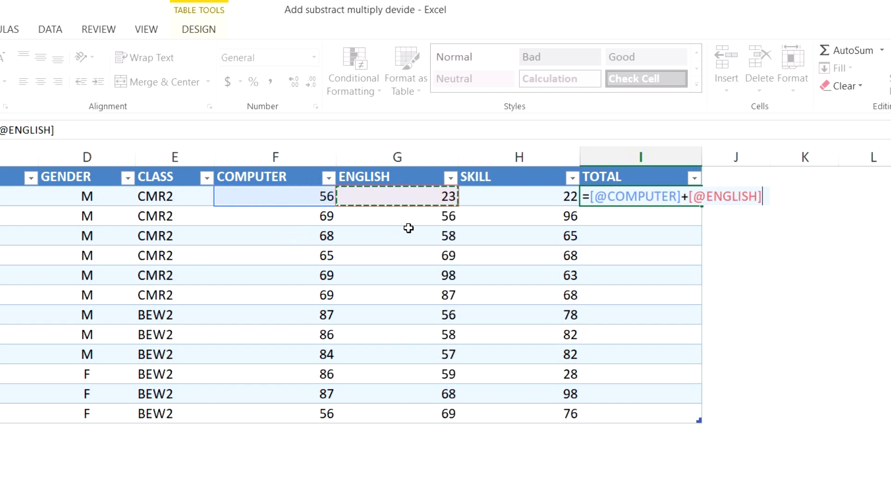
{"action": "type", "text": "+"}
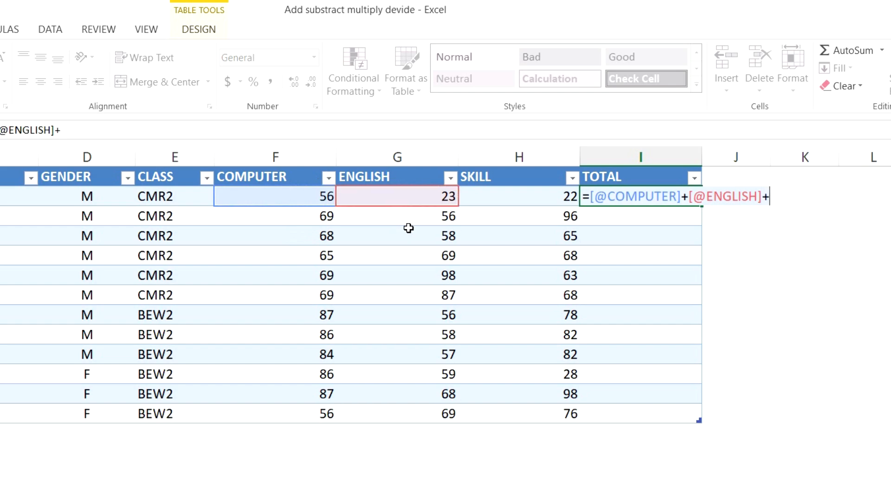
{"action": "left_click", "coordinate": [503, 199]}
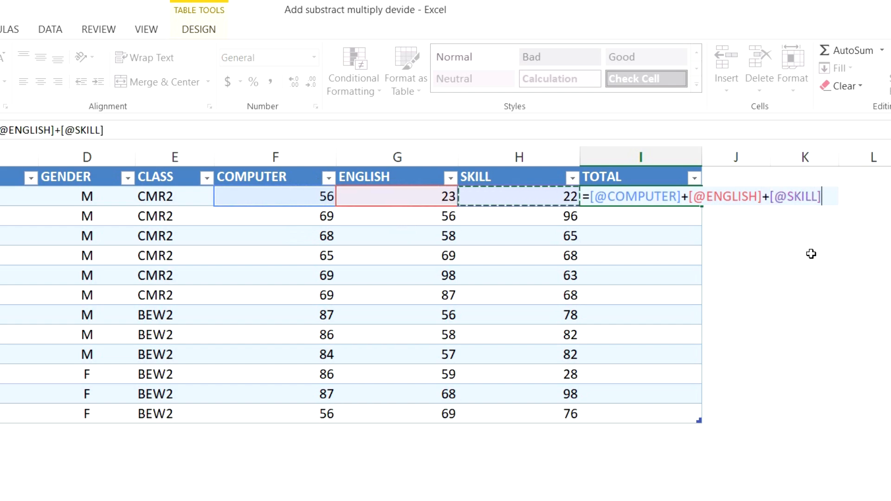
{"action": "key", "text": "Return"}
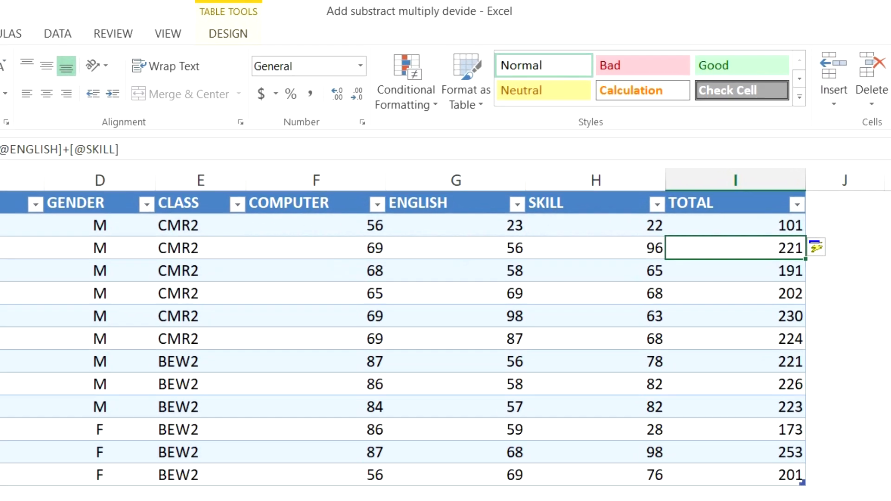
Undo the automatic column fill, keeping the formula in I2, and copy it down manually through I13.
{"action": "left_click", "coordinate": [810, 232]}
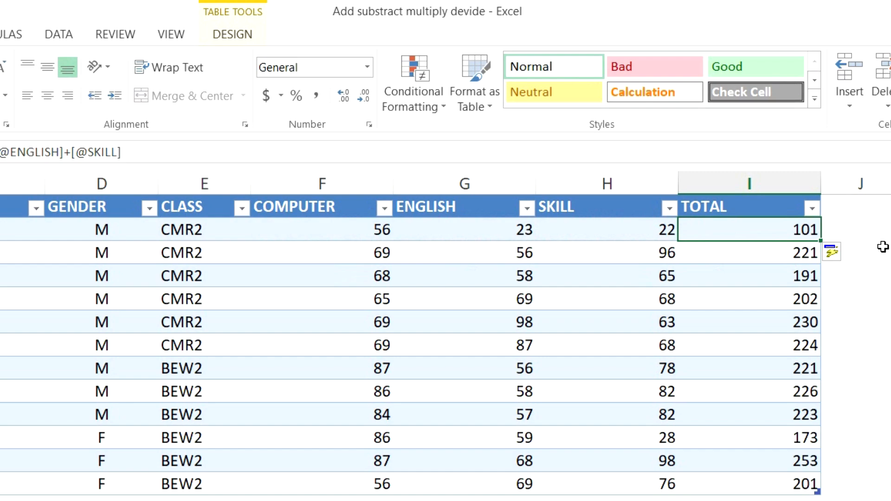
{"action": "key", "text": "ctrl+z"}
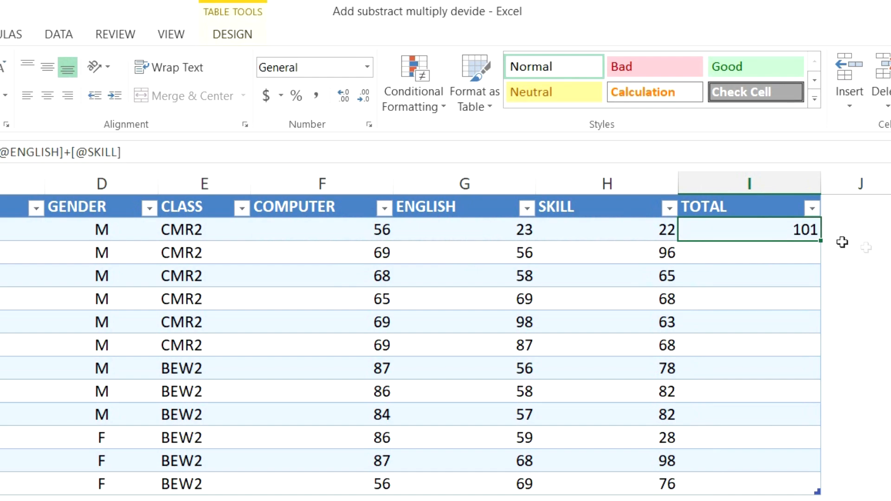
{"action": "left_click_drag", "start_coordinate": [821, 241], "coordinate": [800, 488]}
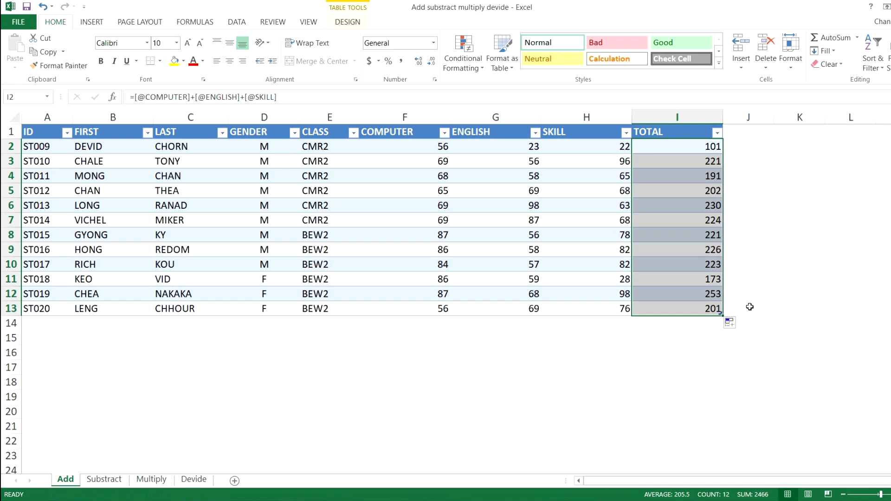
{"action": "left_click", "coordinate": [697, 148]}
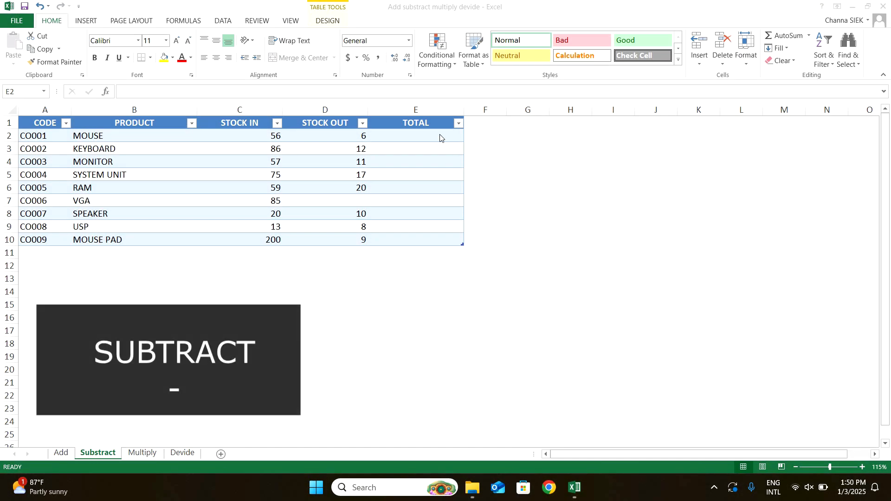
On the Substract sheet, enter a formula in E2 of the TOTAL column that subtracts STOCK OUT from STOCK IN.
{"action": "left_click", "coordinate": [440, 135]}
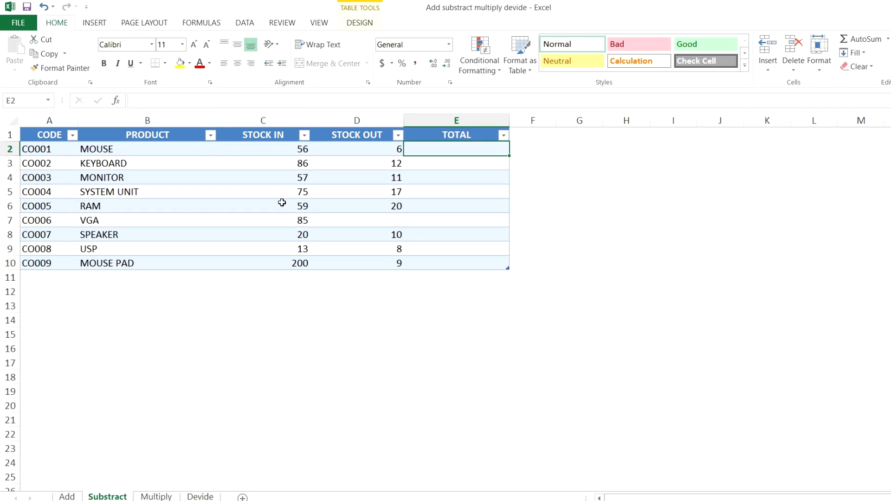
{"action": "left_click_drag", "start_coordinate": [171, 152], "coordinate": [156, 261]}
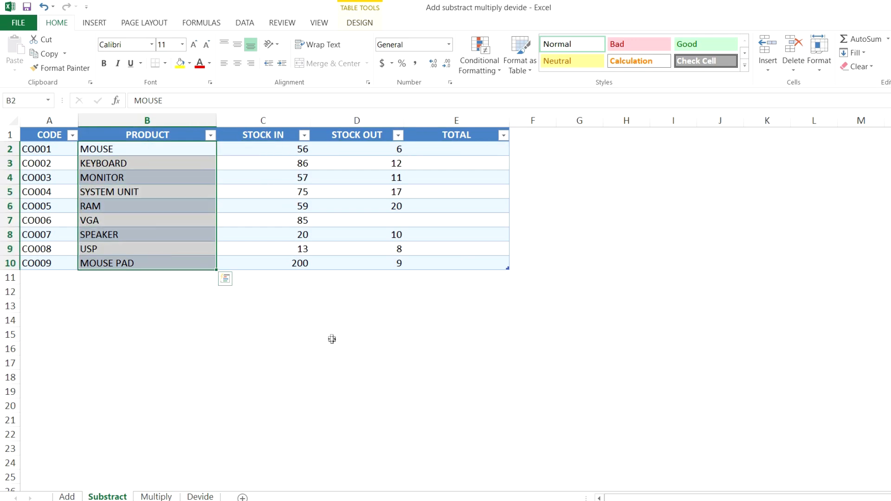
{"action": "left_click", "coordinate": [278, 119]}
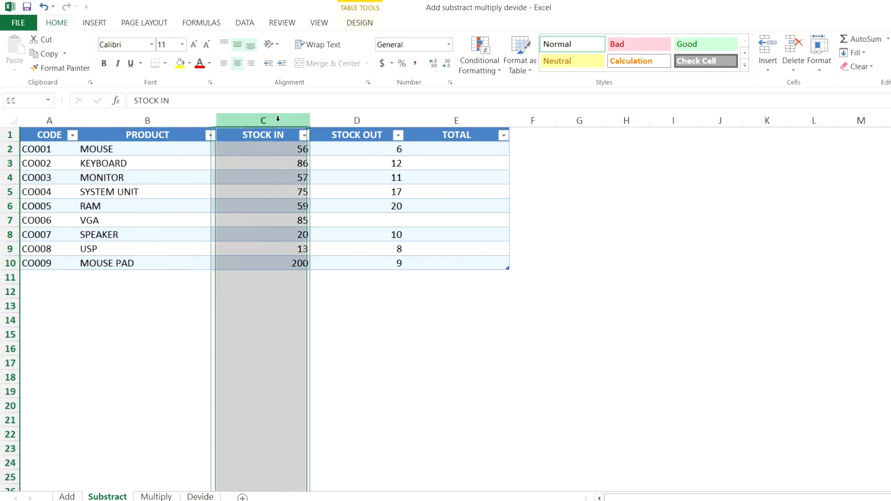
{"action": "left_click", "coordinate": [341, 119]}
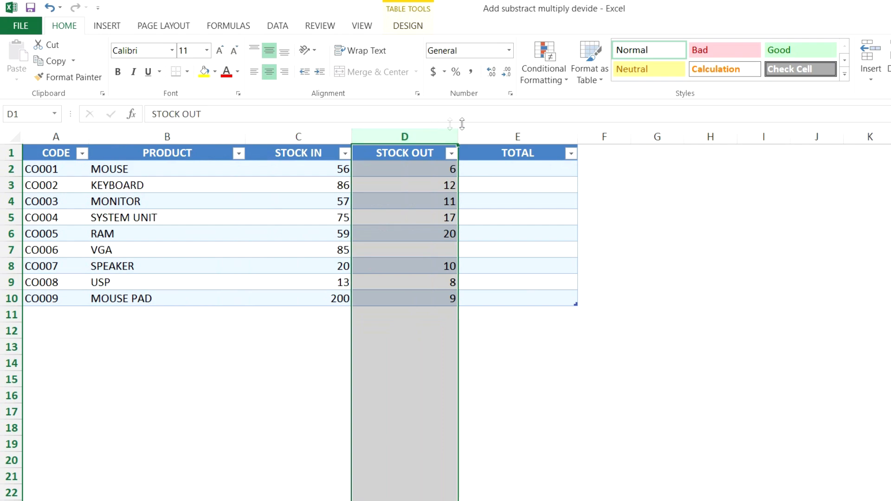
{"action": "left_click", "coordinate": [519, 167]}
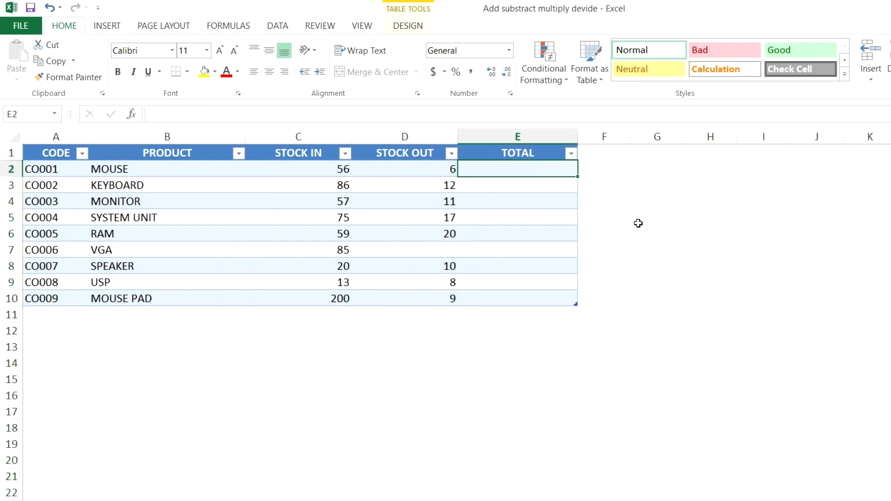
{"action": "type", "text": "="}
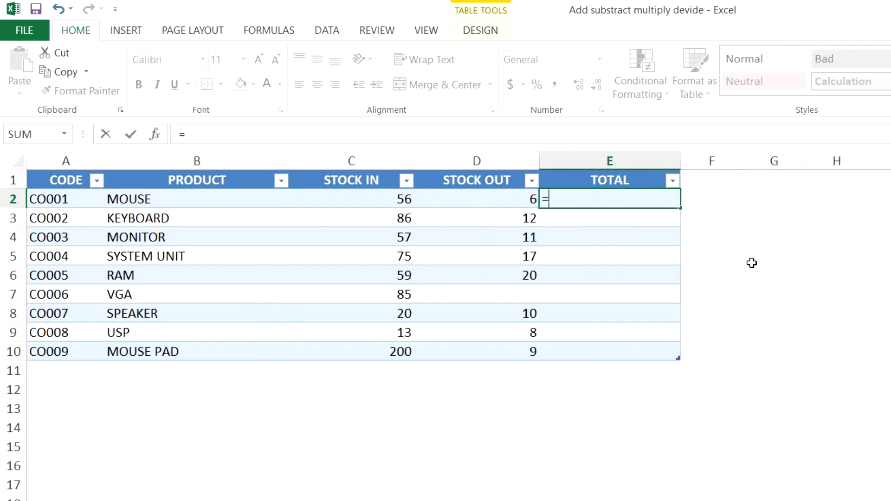
{"action": "left_click", "coordinate": [389, 199]}
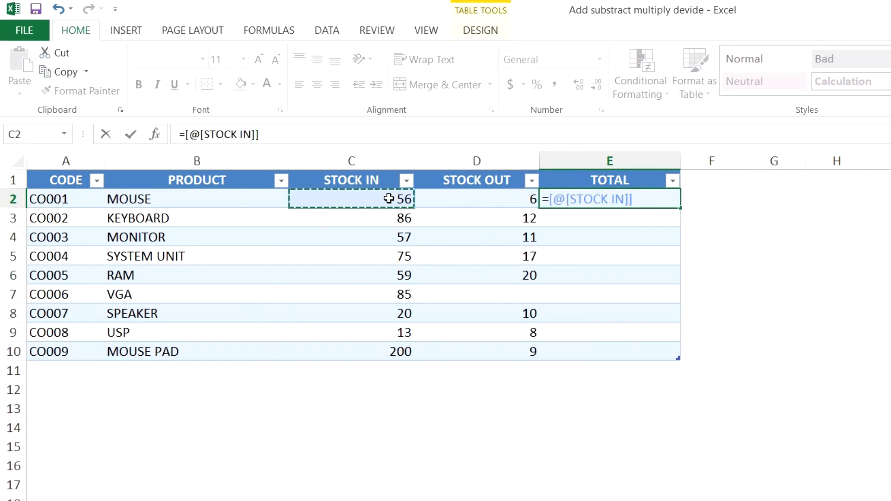
{"action": "type", "text": "-"}
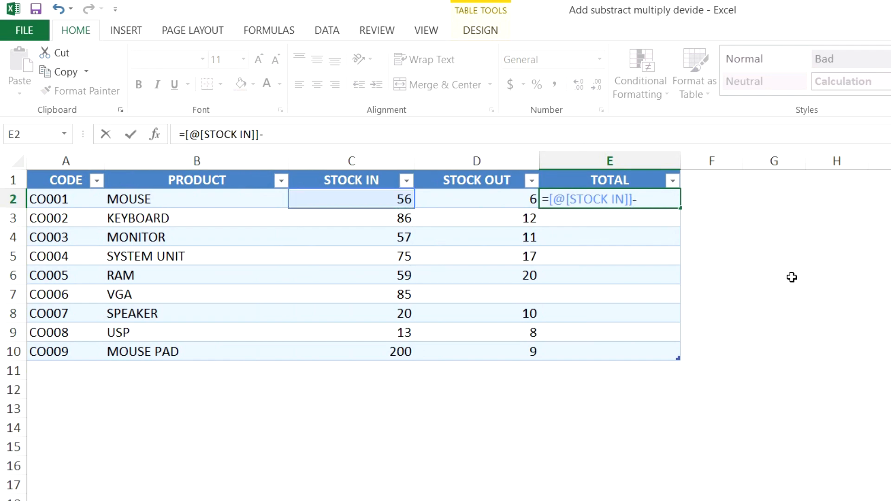
{"action": "left_click", "coordinate": [511, 203]}
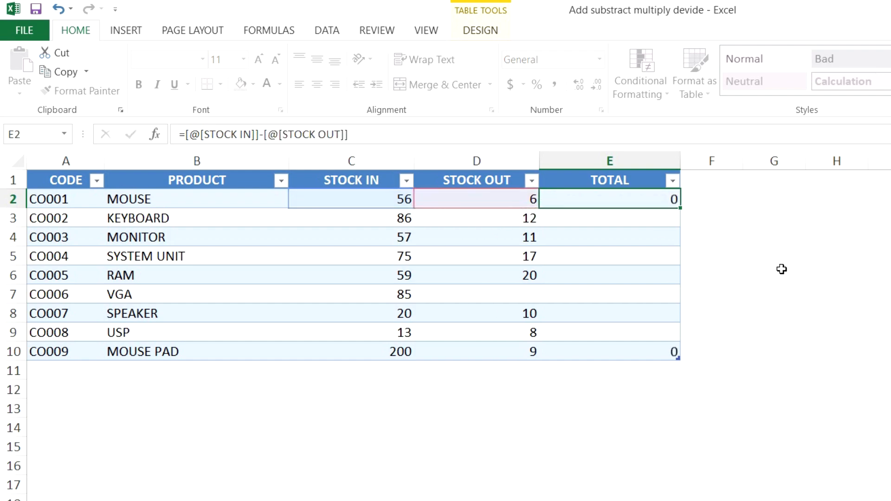
{"action": "key", "text": "Return"}
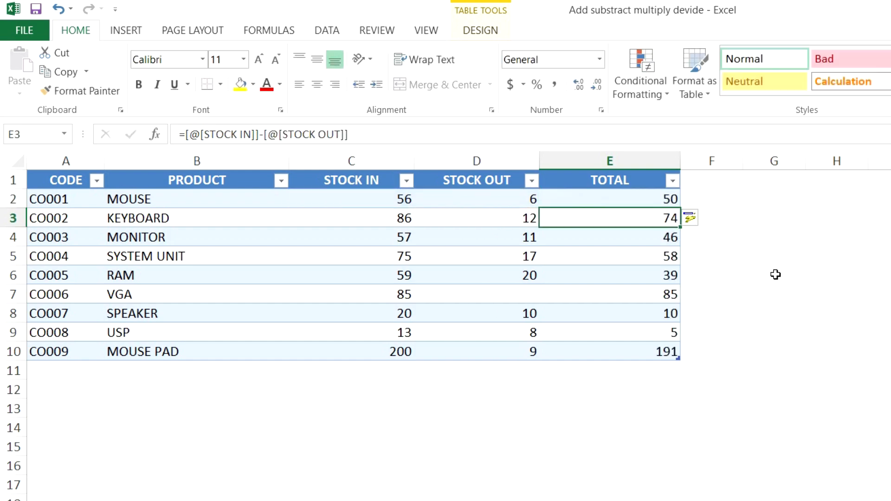
{"action": "left_click_drag", "start_coordinate": [666, 201], "coordinate": [669, 353]}
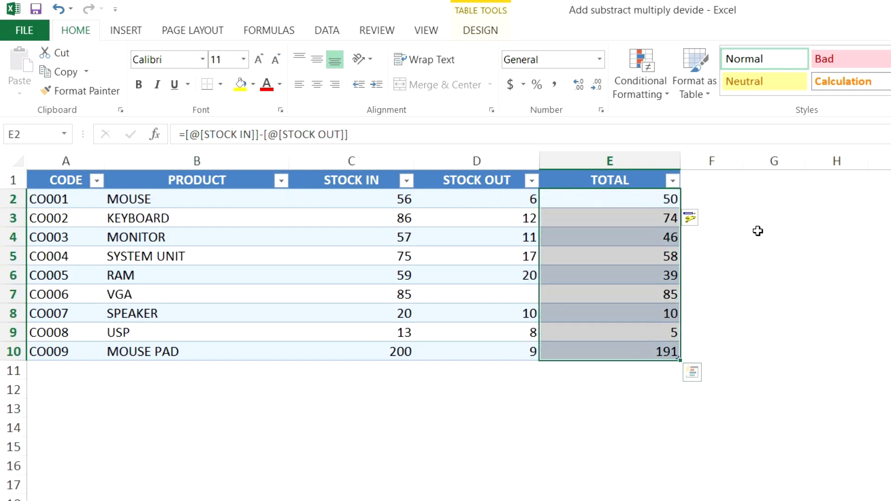
{"action": "left_click", "coordinate": [673, 200]}
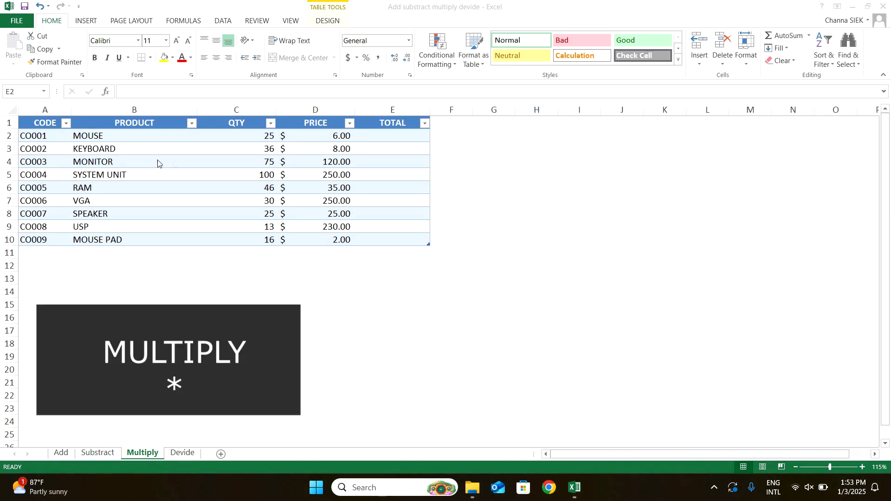
{"action": "left_click", "coordinate": [409, 136]}
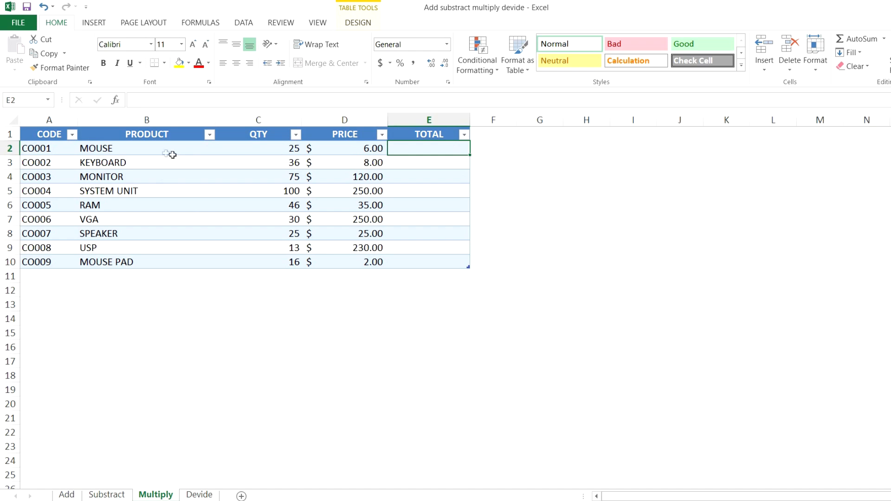
{"action": "left_click", "coordinate": [161, 121]}
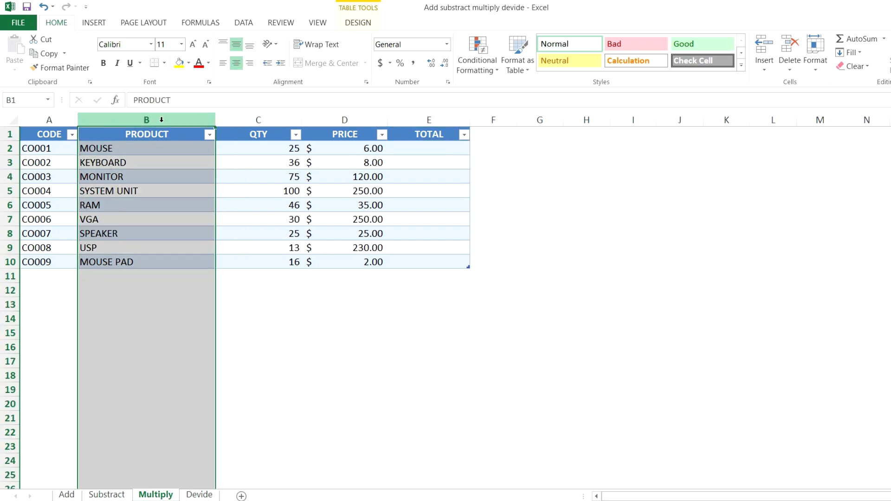
{"action": "left_click", "coordinate": [246, 119]}
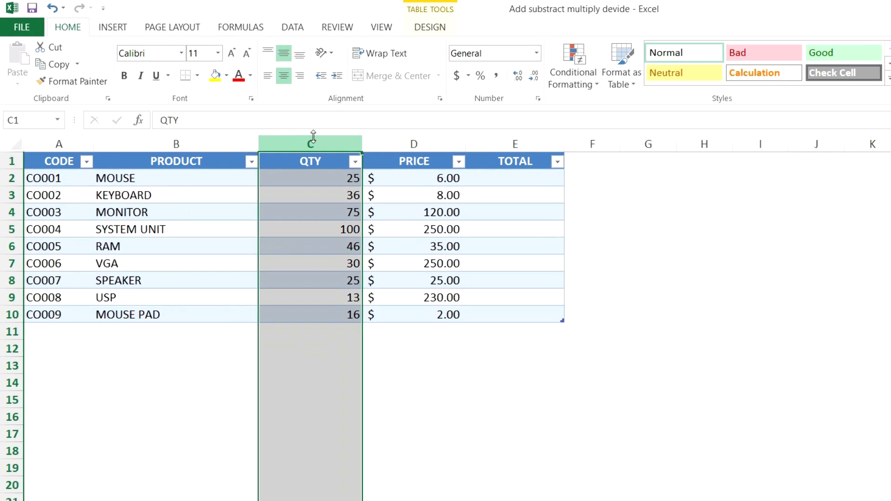
{"action": "left_click", "coordinate": [408, 137]}
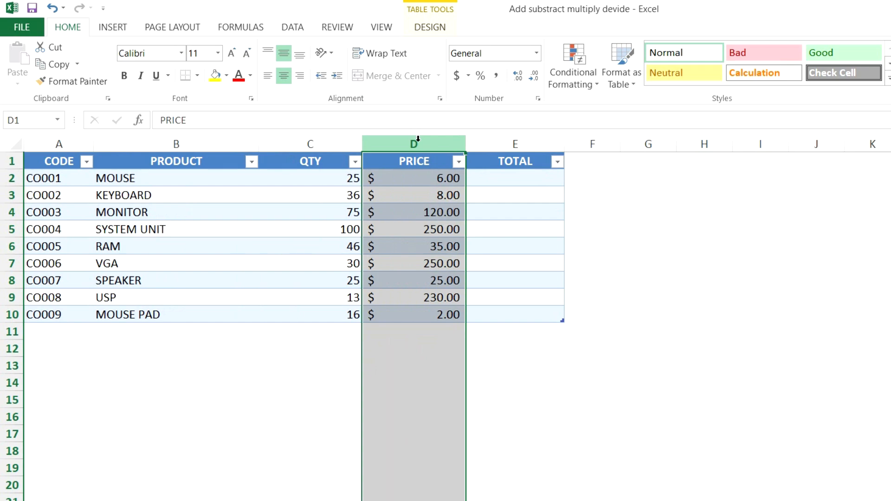
On the Multiply sheet, enter a formula in E2 of the TOTAL column that multiplies the row's QTY by its PRICE.
{"action": "left_click", "coordinate": [495, 179]}
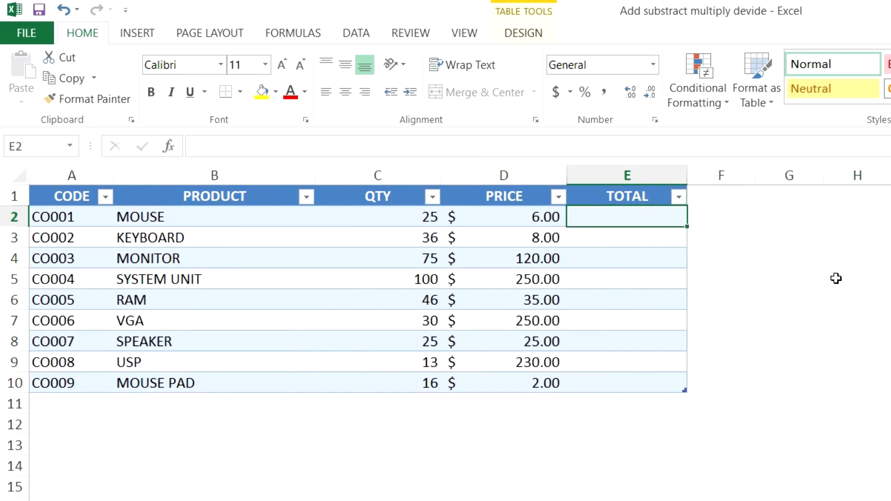
{"action": "type", "text": "="}
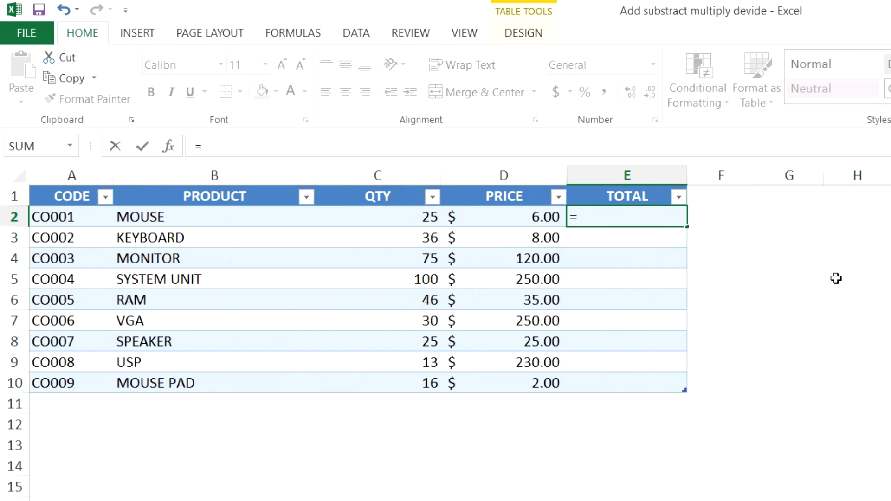
{"action": "left_click", "coordinate": [414, 215]}
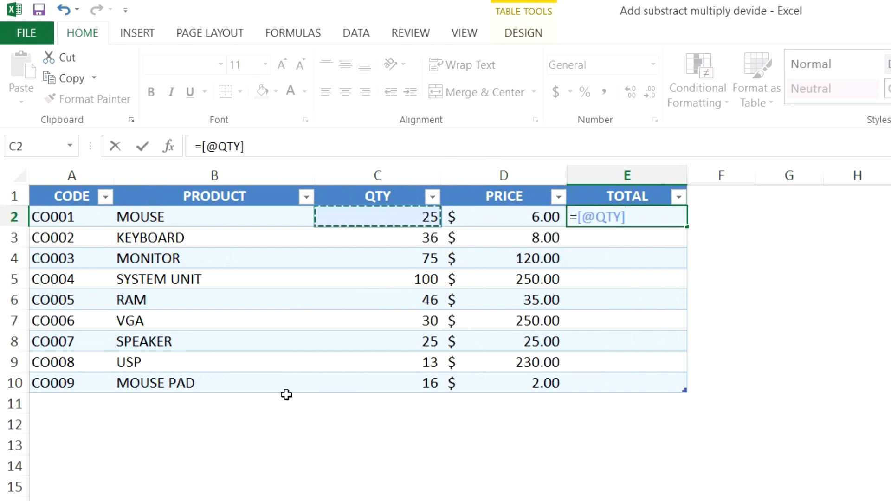
{"action": "type", "text": "*"}
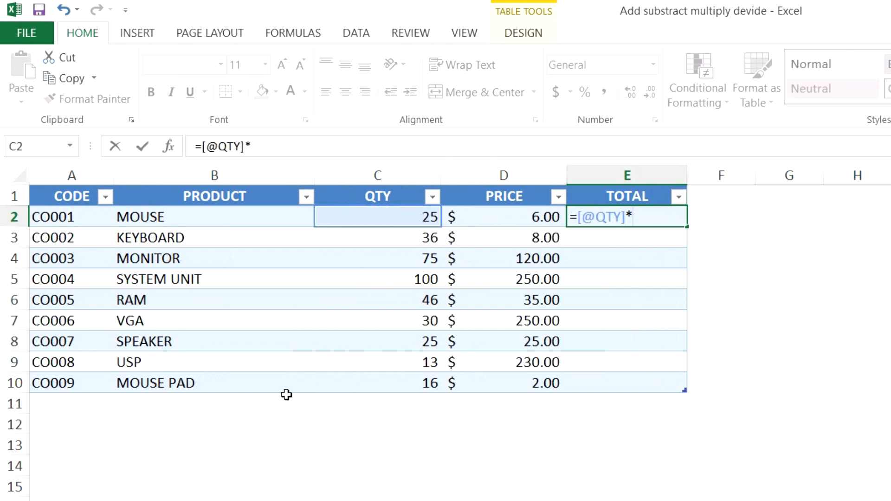
{"action": "left_click", "coordinate": [481, 222]}
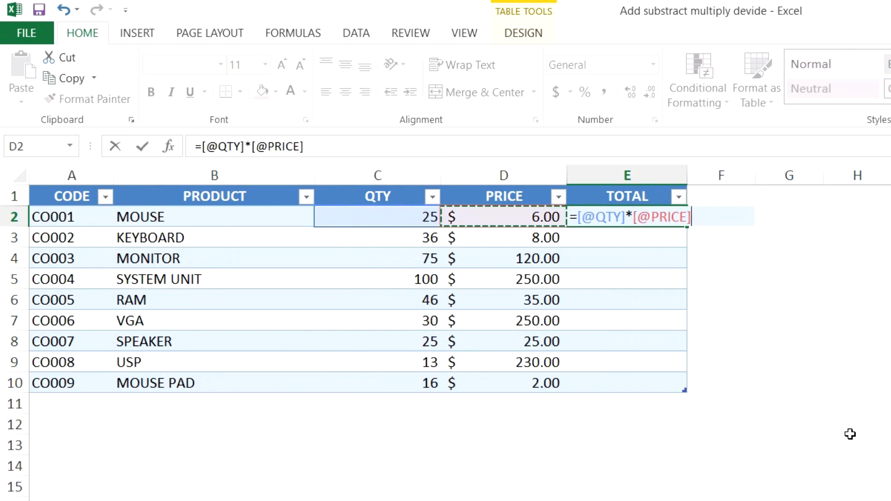
{"action": "key", "text": "Return"}
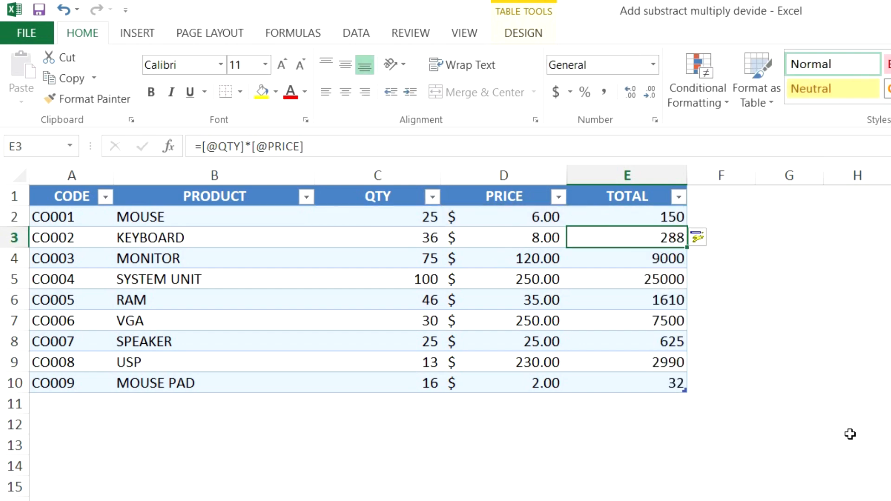
Apply the Accounting format with the dollar sign to the TOTAL values in E2:E10.
{"action": "left_click_drag", "start_coordinate": [663, 217], "coordinate": [670, 383]}
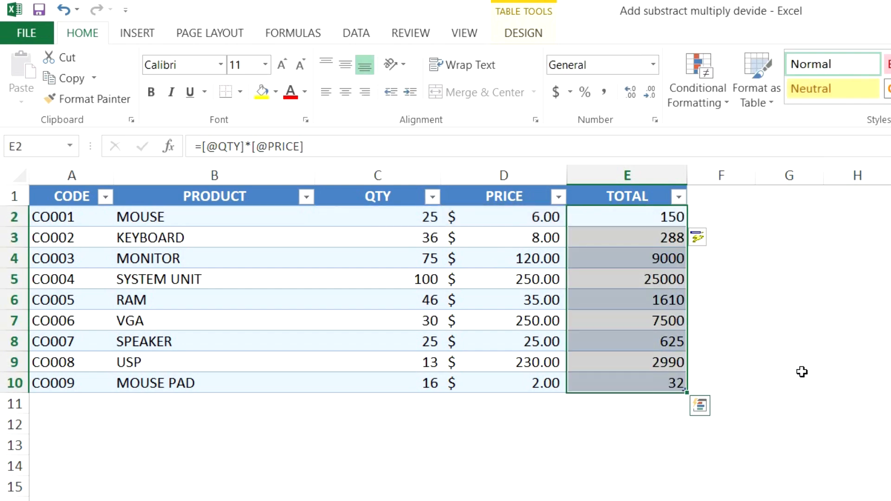
{"action": "left_click", "coordinate": [561, 94]}
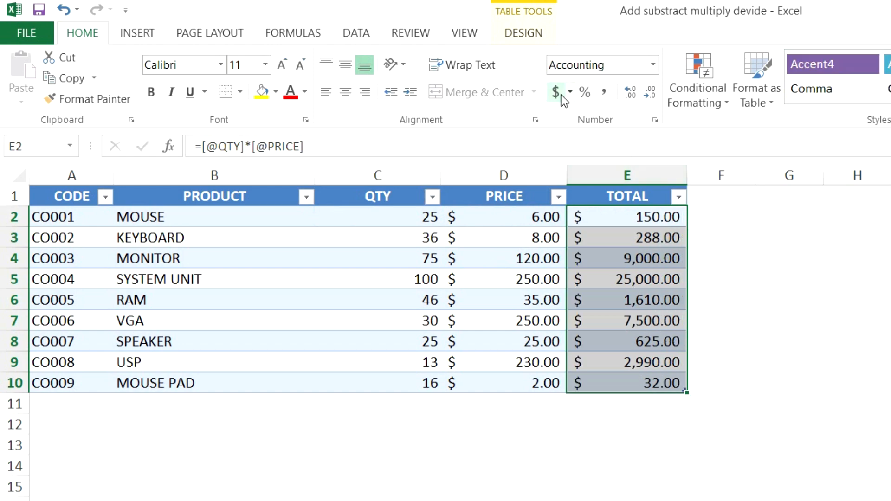
{"action": "left_click", "coordinate": [802, 321]}
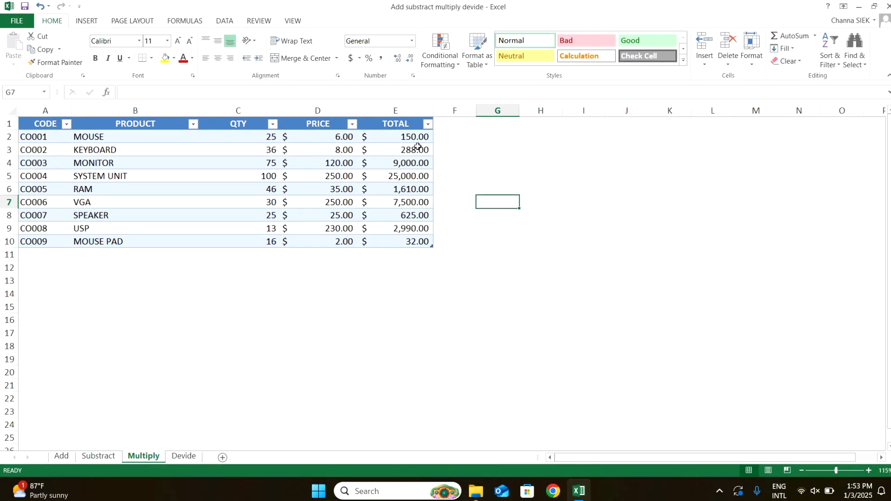
{"action": "left_click", "coordinate": [419, 137]}
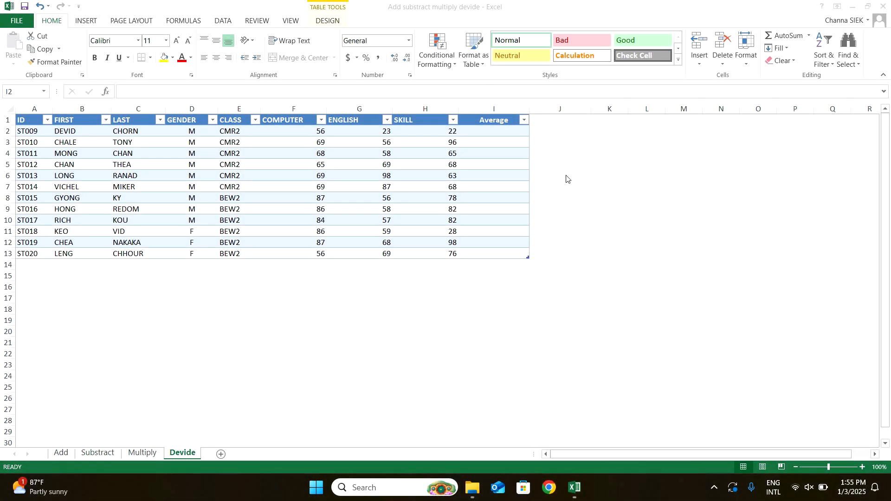
{"action": "left_click", "coordinate": [514, 135]}
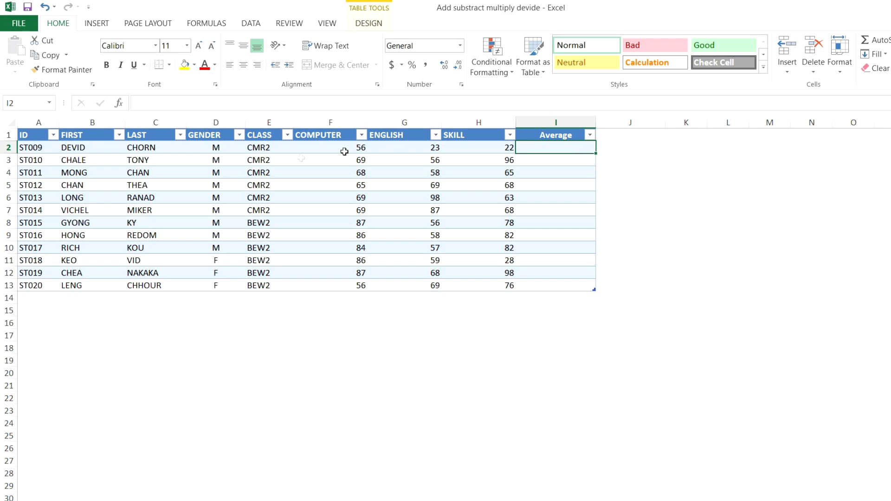
{"action": "left_click", "coordinate": [37, 119]}
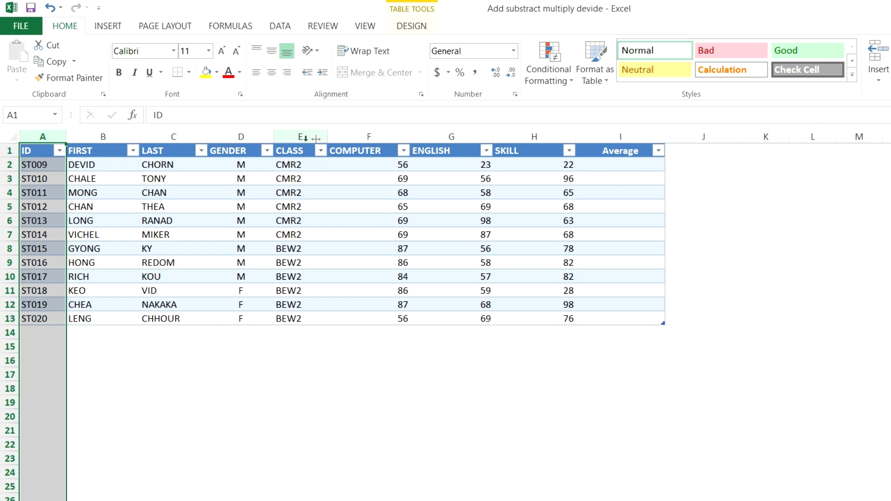
{"action": "left_click", "coordinate": [355, 137]}
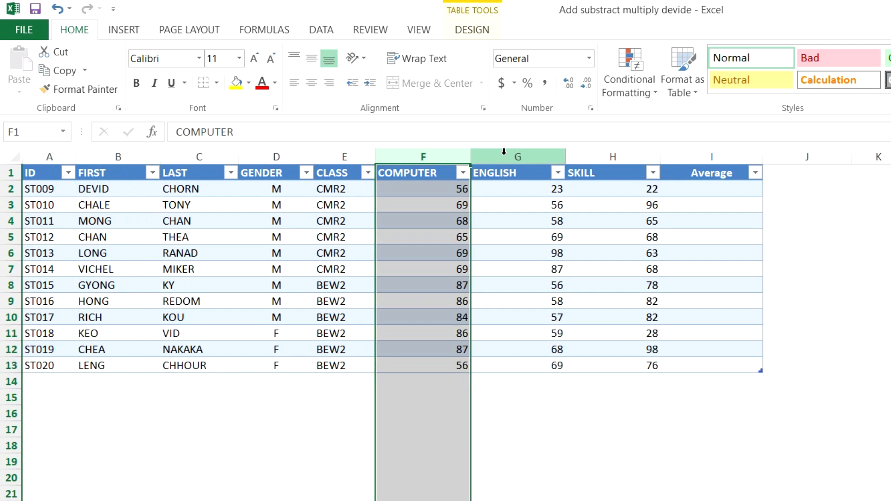
{"action": "left_click", "coordinate": [504, 152]}
{"action": "left_click", "coordinate": [592, 153]}
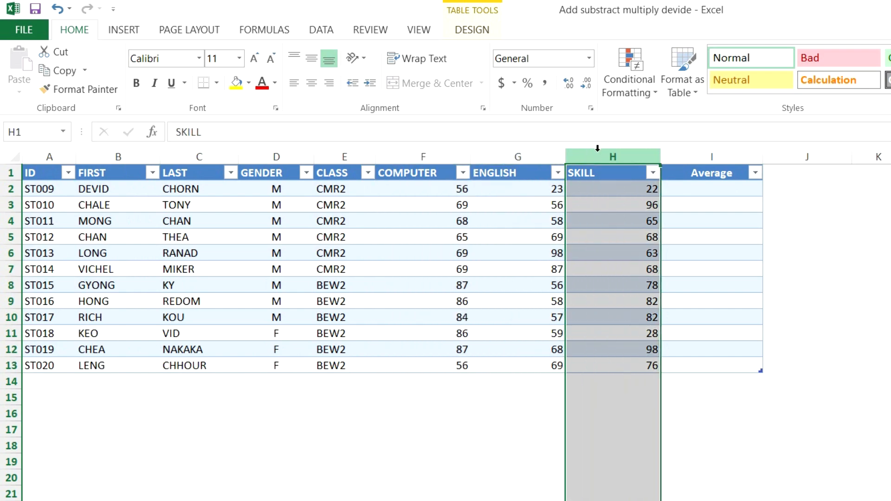
Enter a formula in I2 of the Average column that sums the row's COMPUTER, ENGLISH and SKILL scores in parentheses and divides by 3.
{"action": "left_click", "coordinate": [721, 190]}
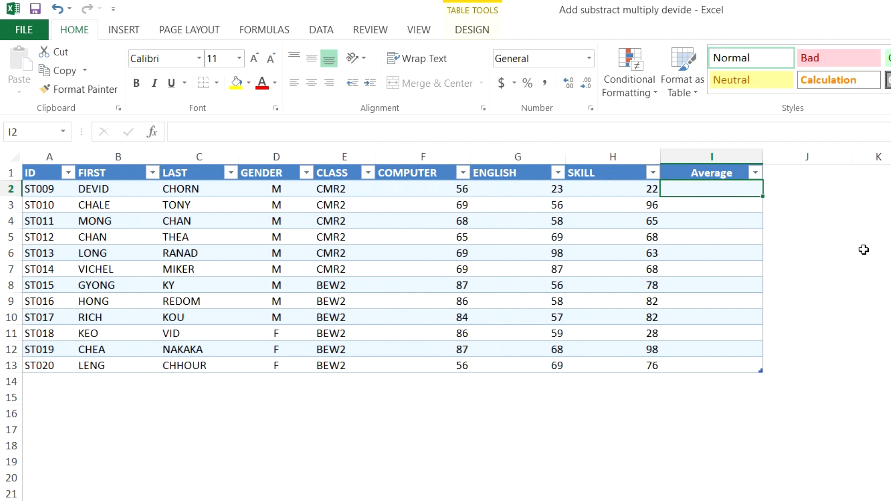
{"action": "type", "text": "="}
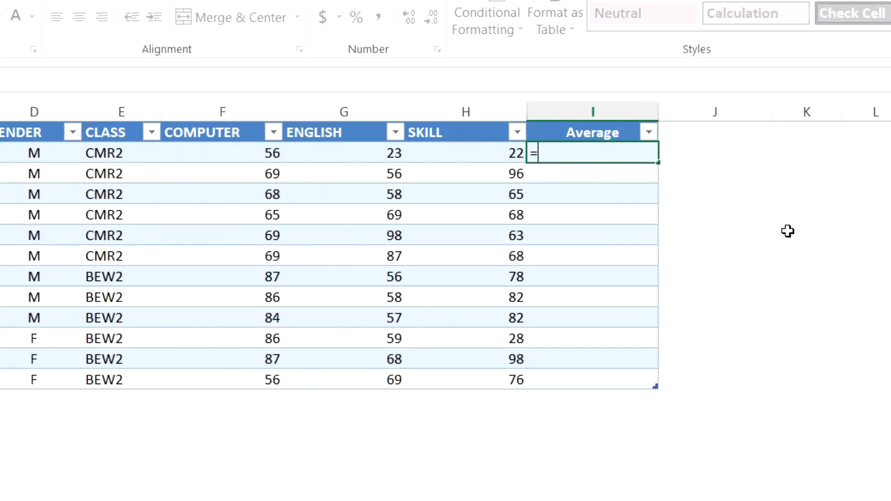
{"action": "type", "text": "("}
{"action": "left_click", "coordinate": [270, 154]}
{"action": "type", "text": "+"}
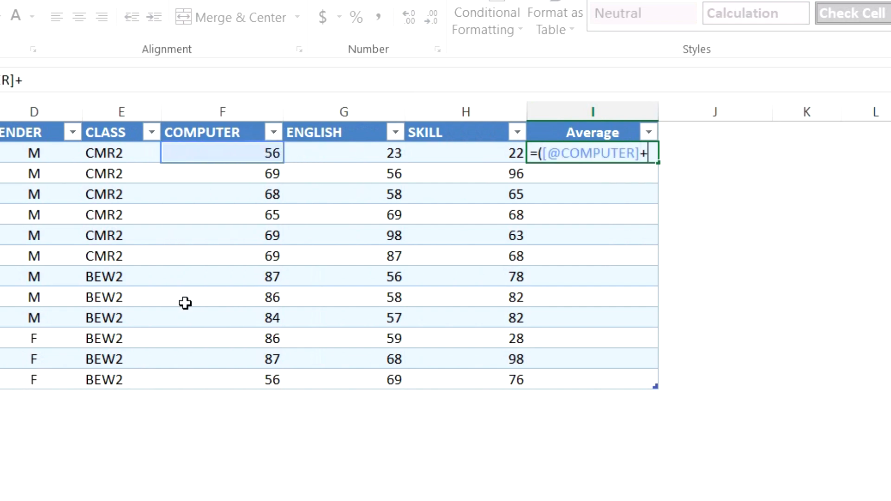
{"action": "left_click", "coordinate": [332, 151]}
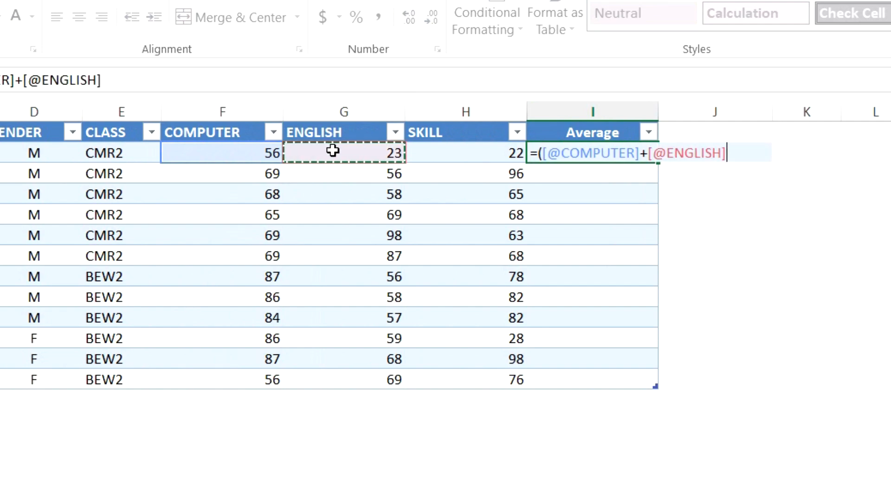
{"action": "type", "text": "+"}
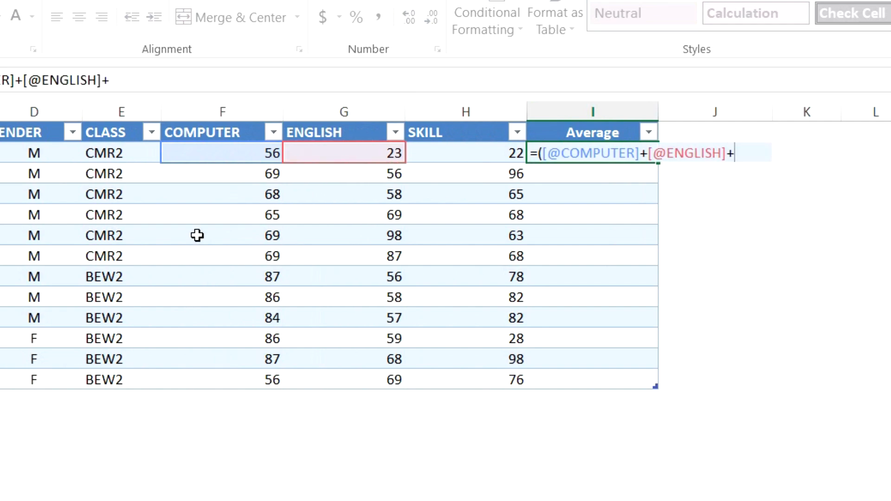
{"action": "left_click", "coordinate": [447, 155]}
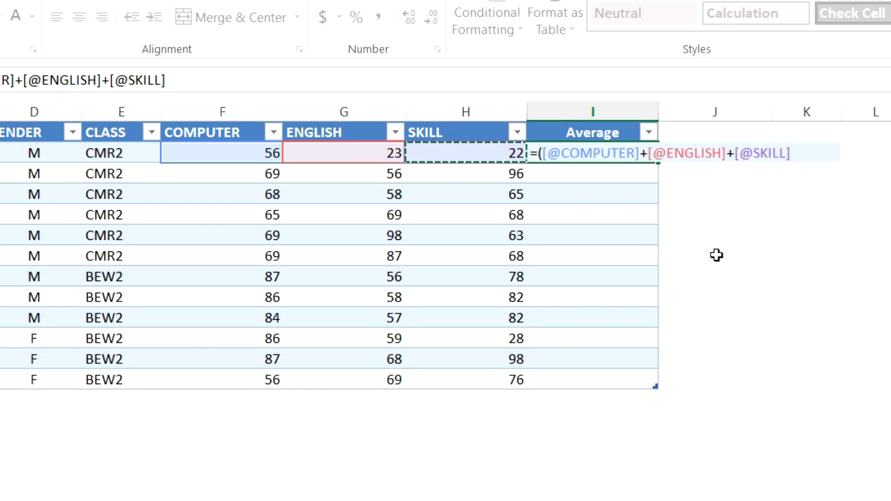
{"action": "type", "text": ")/"}
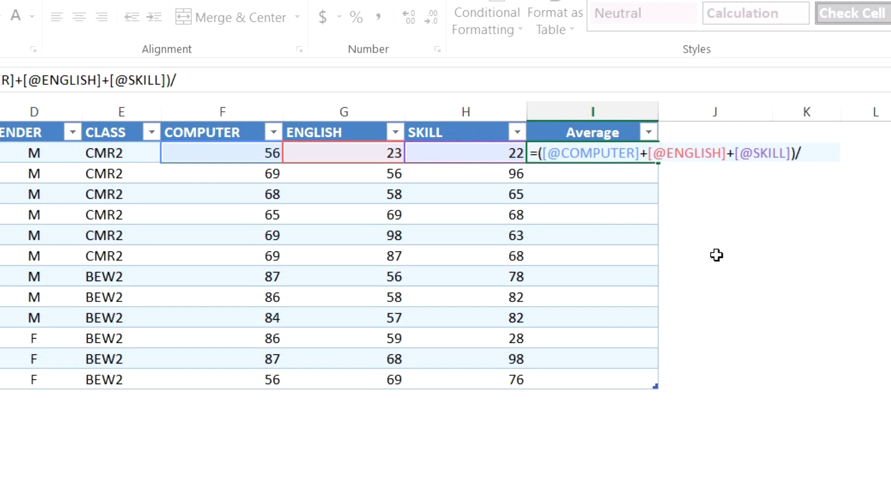
{"action": "type", "text": "3"}
{"action": "key", "text": "Return"}
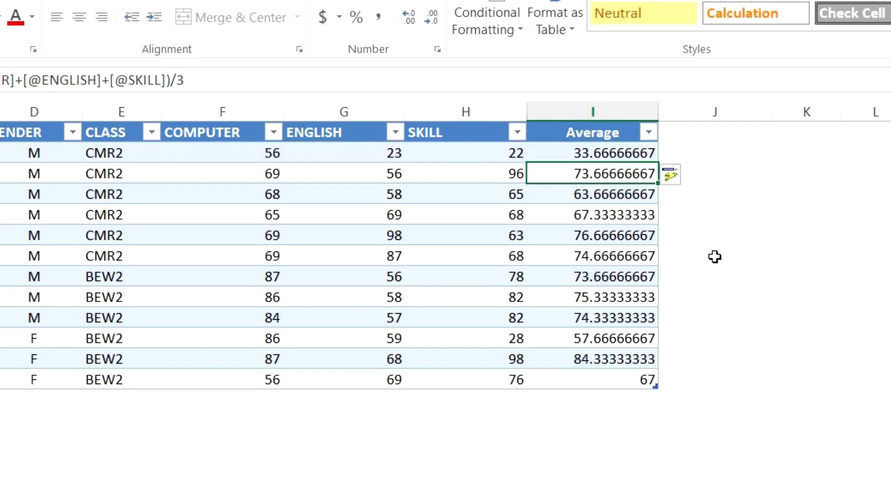
Reduce the values in the Average column, I2:I13, to two decimal places.
{"action": "left_click_drag", "start_coordinate": [609, 151], "coordinate": [605, 385]}
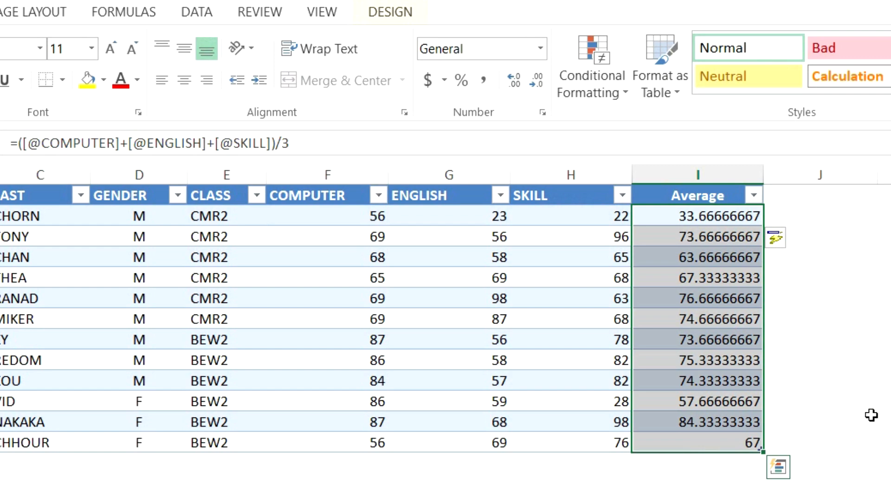
{"action": "left_click", "coordinate": [537, 84]}
{"action": "left_click", "coordinate": [537, 84]}
{"action": "left_click", "coordinate": [538, 84]}
{"action": "left_click", "coordinate": [537, 84]}
{"action": "left_click", "coordinate": [538, 85]}
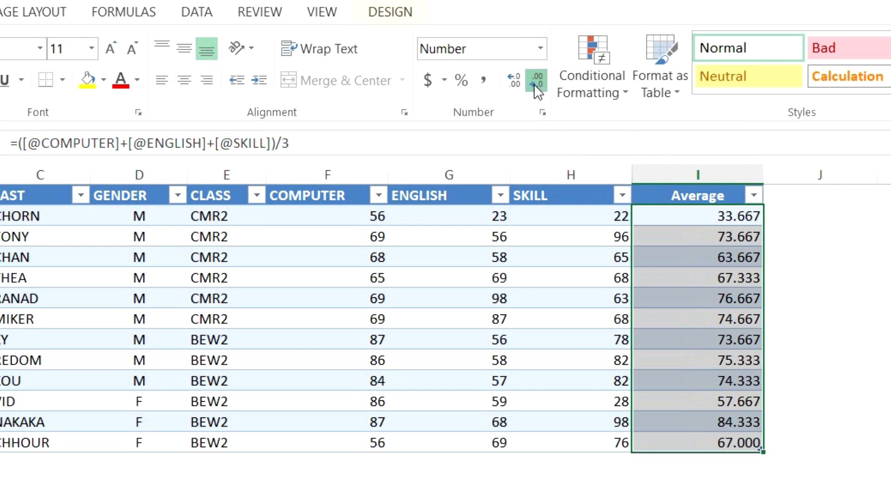
{"action": "left_click", "coordinate": [537, 84]}
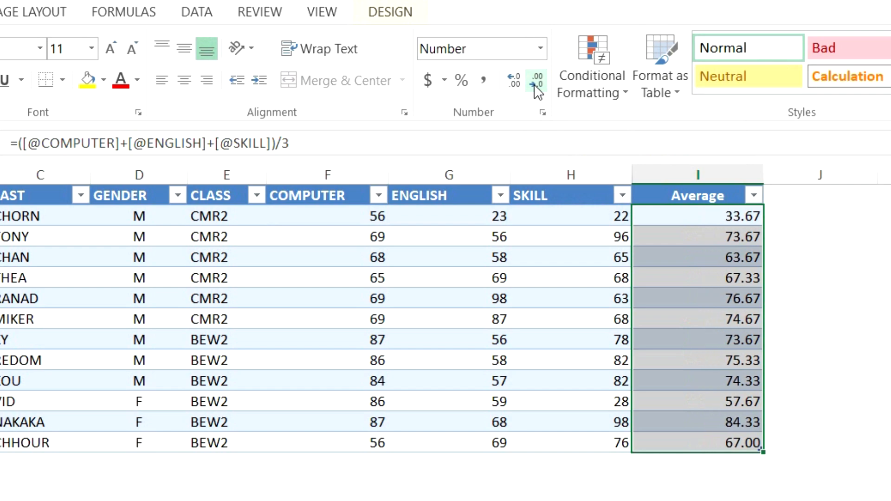
{"action": "left_click", "coordinate": [756, 214]}
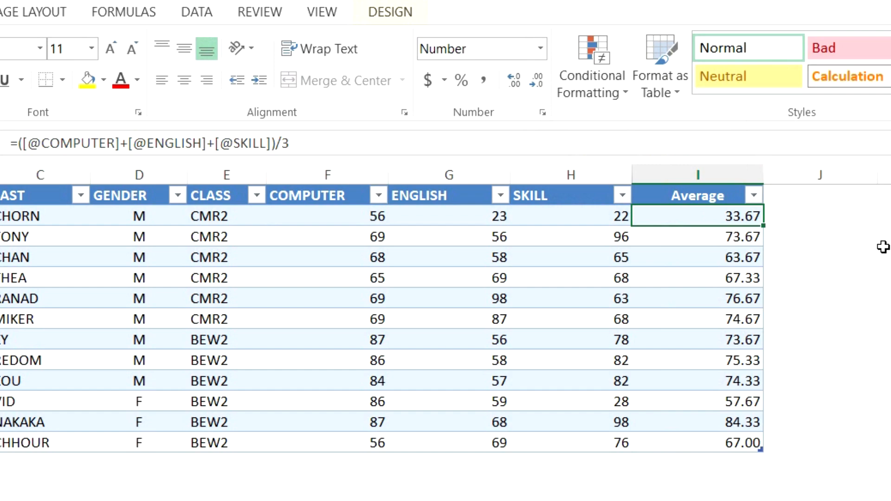